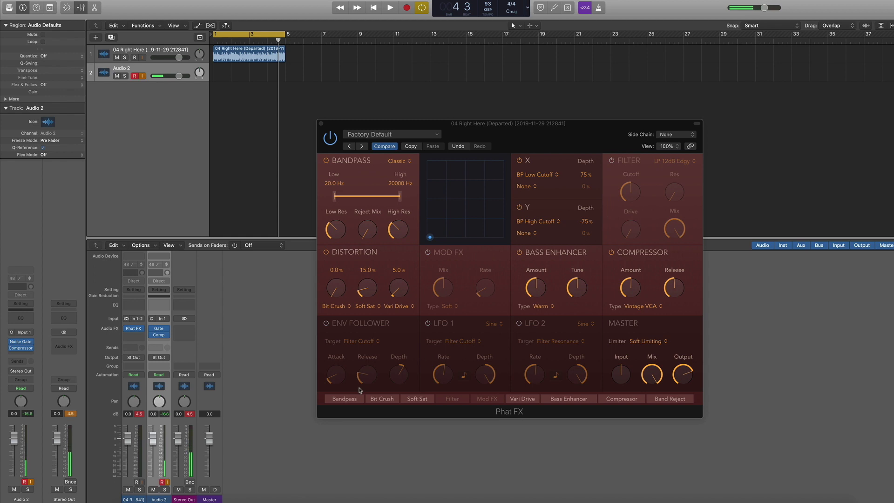
# Reset the red peak-hold clip readout on the mixer channel strip.
pyautogui.click(194, 417)
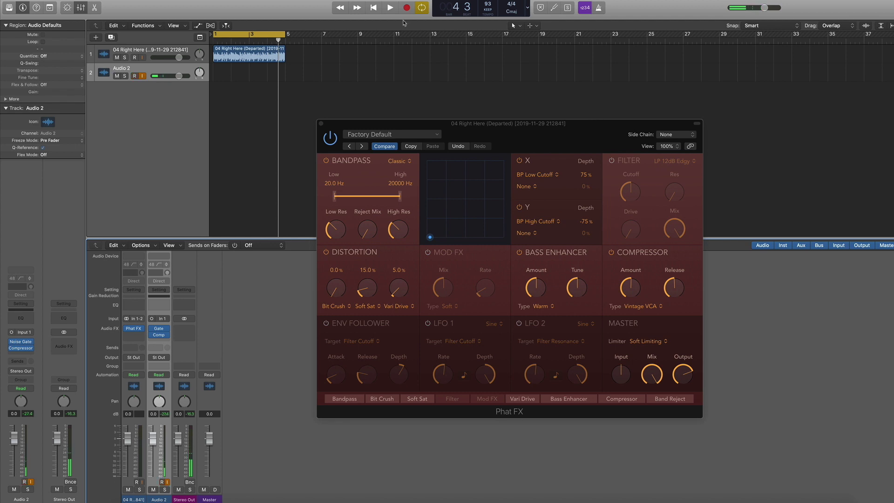
# Audition the sample briefly, stop, and restart playback from the top.
pyautogui.click(390, 8)
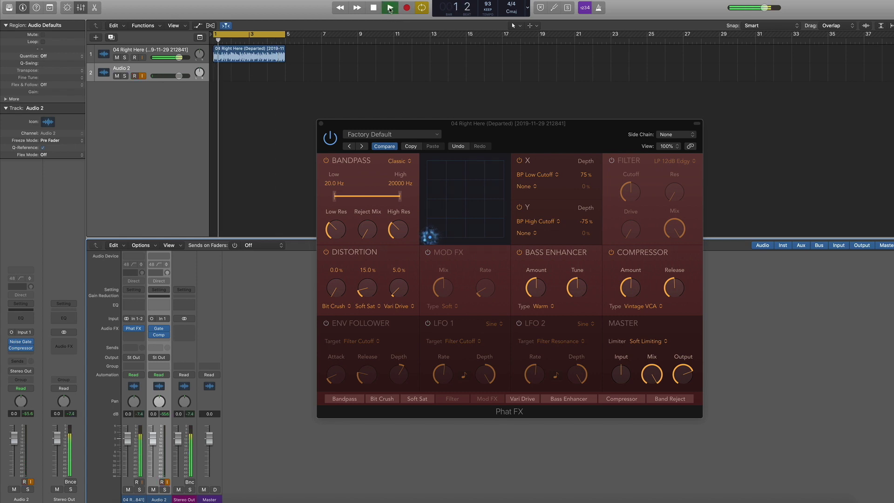
pyautogui.press('space')
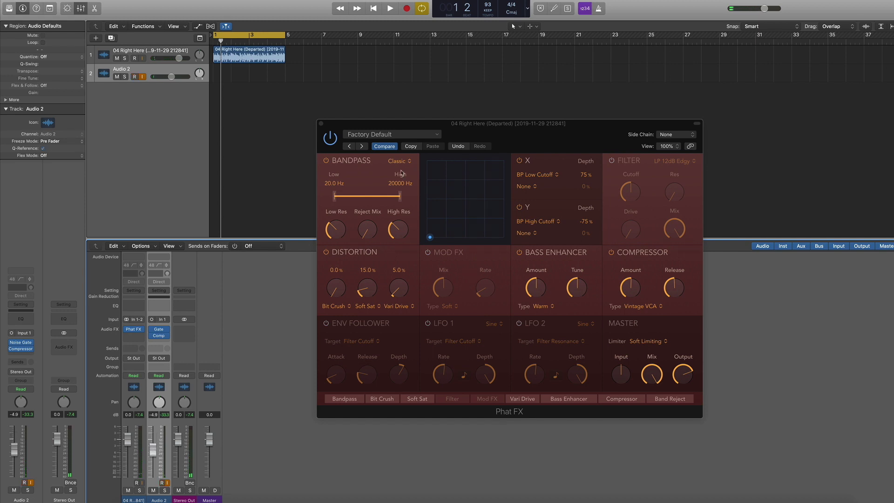
pyautogui.click(390, 9)
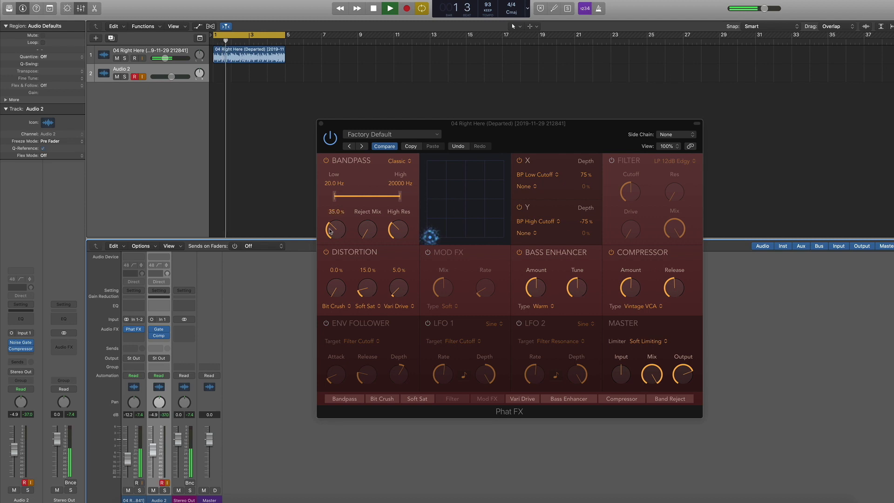
# Lower the Stereo Out fader to -2.7 dB, return to bar 1 and resume playback.
pyautogui.moveTo(177, 440); pyautogui.dragTo(177, 446)
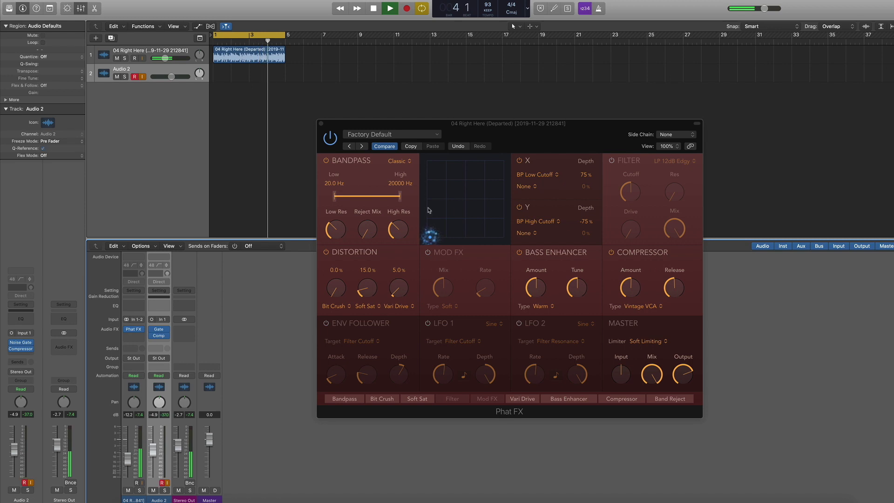
pyautogui.click(373, 10)
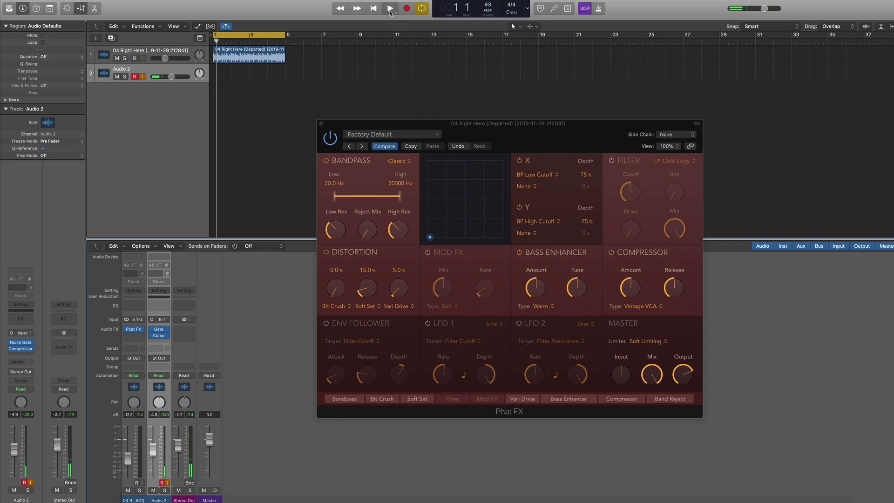
pyautogui.click(390, 8)
# Move the XY pad puck up, reduce bandpass low resonance and set Reject Mix to 0 %.
pyautogui.click(434, 236)
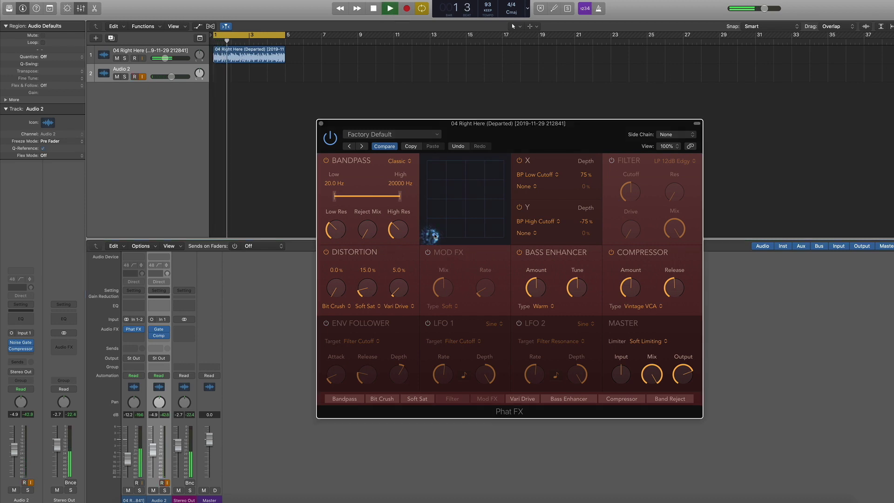
pyautogui.moveTo(429, 236)
pyautogui.mouseDown()
pyautogui.moveTo(487, 165)
pyautogui.moveTo(446, 164)
pyautogui.mouseUp()
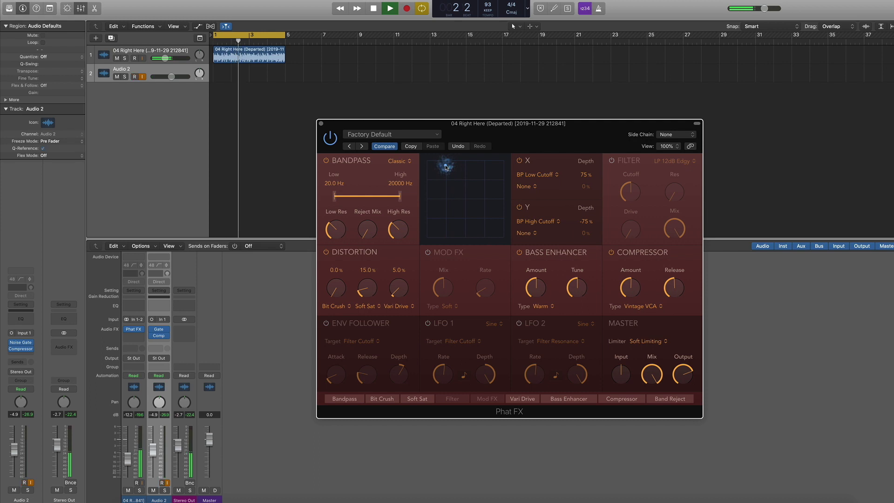
pyautogui.moveTo(336, 225); pyautogui.dragTo(334, 235)
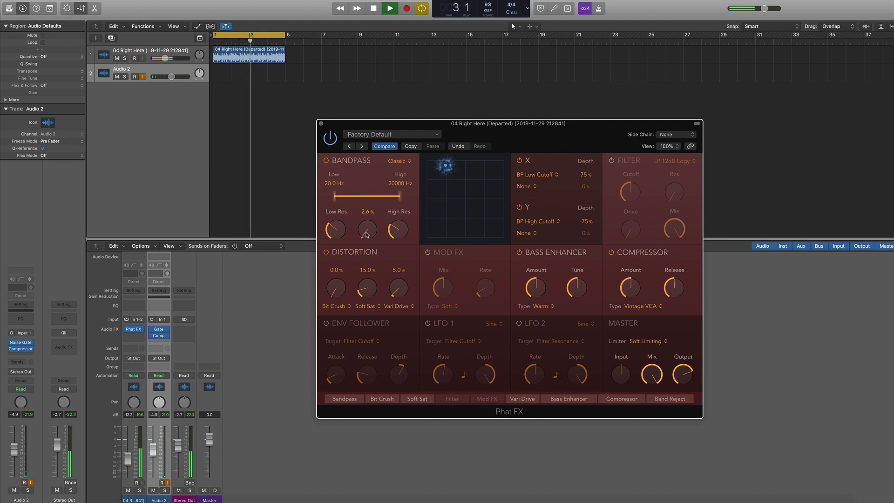
pyautogui.moveTo(364, 235); pyautogui.dragTo(366, 239)
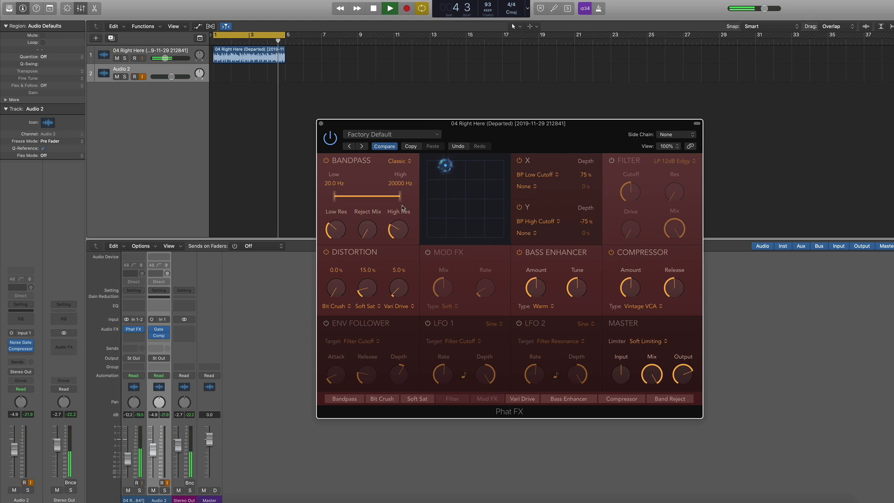
# Lower the bandpass high cut to 6577 Hz, try bit crush distortion and remove it again.
pyautogui.moveTo(400, 197); pyautogui.dragTo(389, 198)
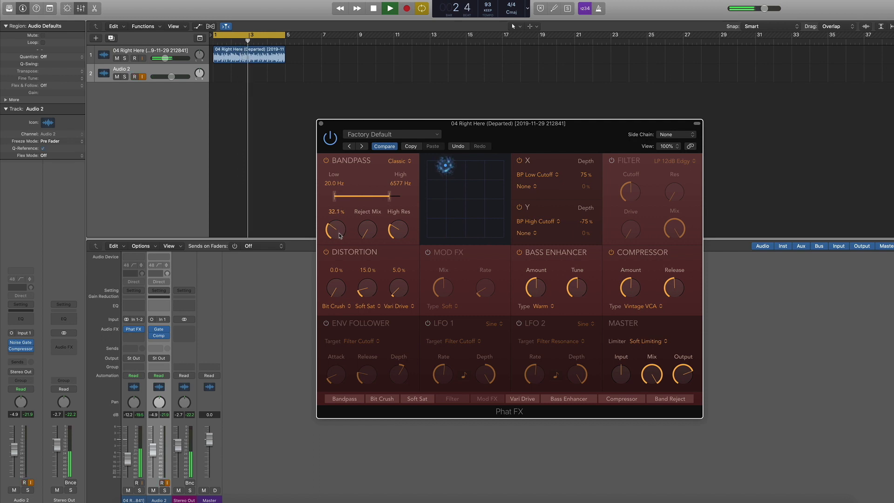
pyautogui.moveTo(334, 296); pyautogui.dragTo(335, 275)
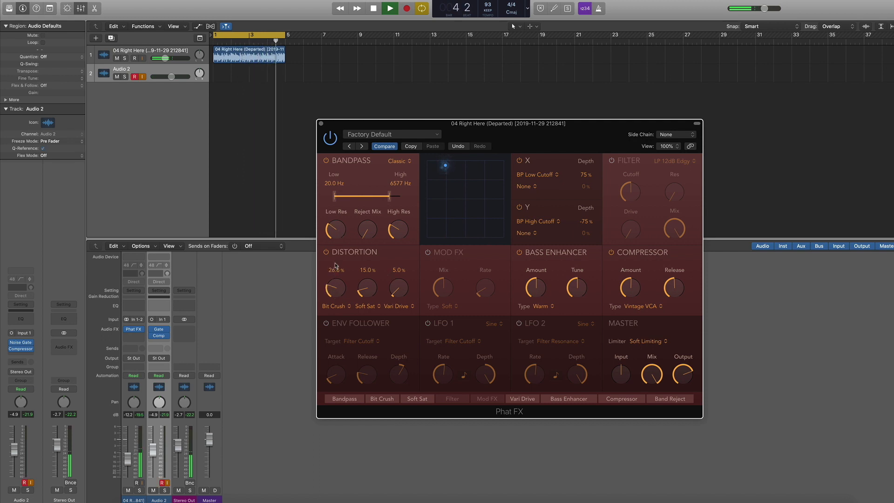
pyautogui.moveTo(335, 275); pyautogui.dragTo(332, 294)
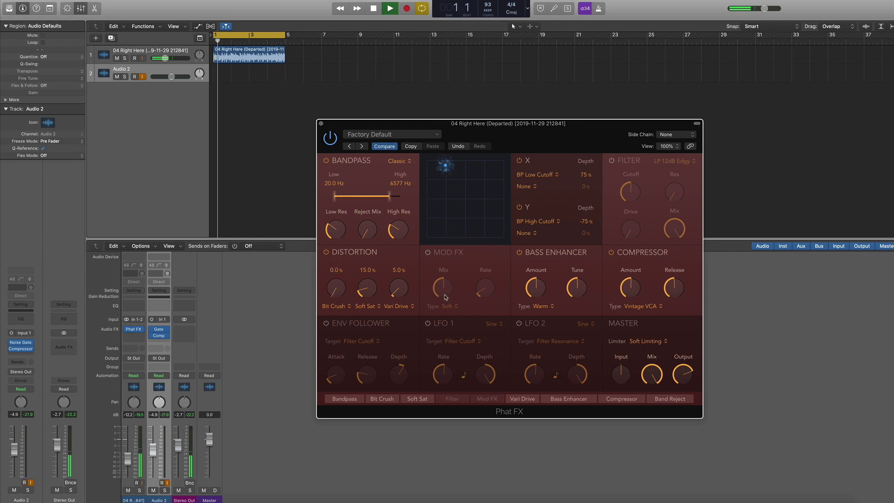
pyautogui.click(428, 252)
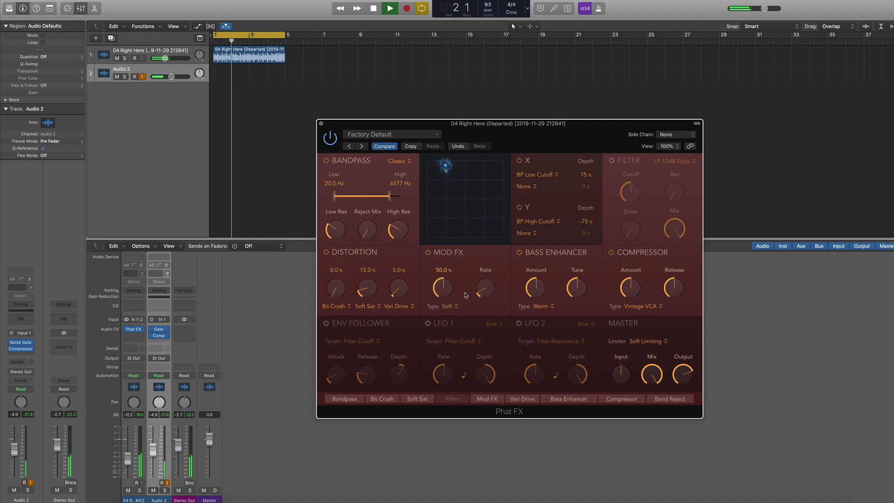
pyautogui.scroll(2, 482, 284)
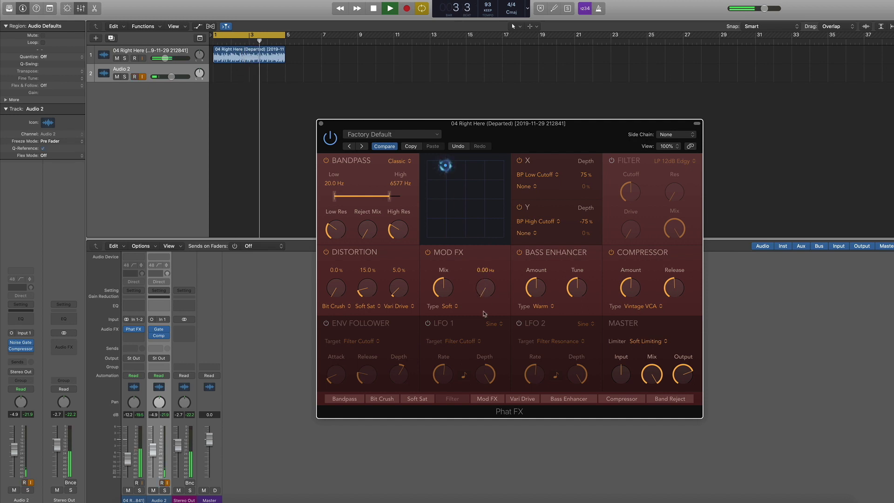
pyautogui.click(428, 253)
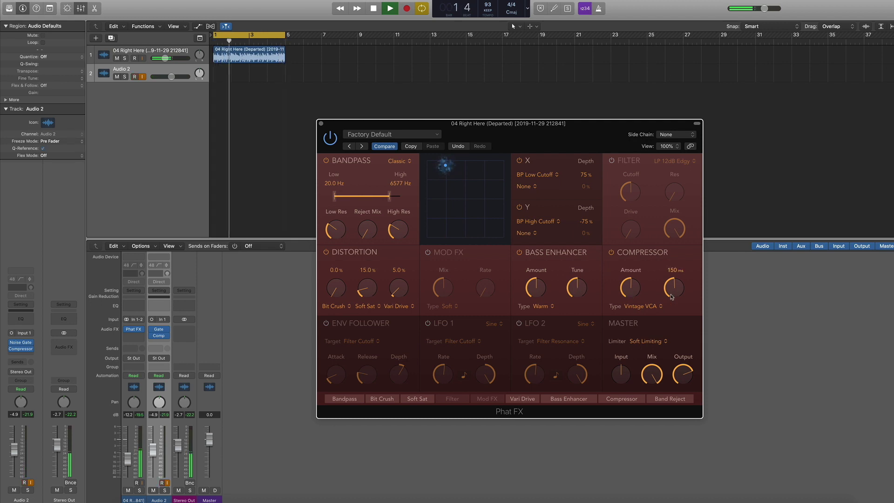
pyautogui.click(611, 160)
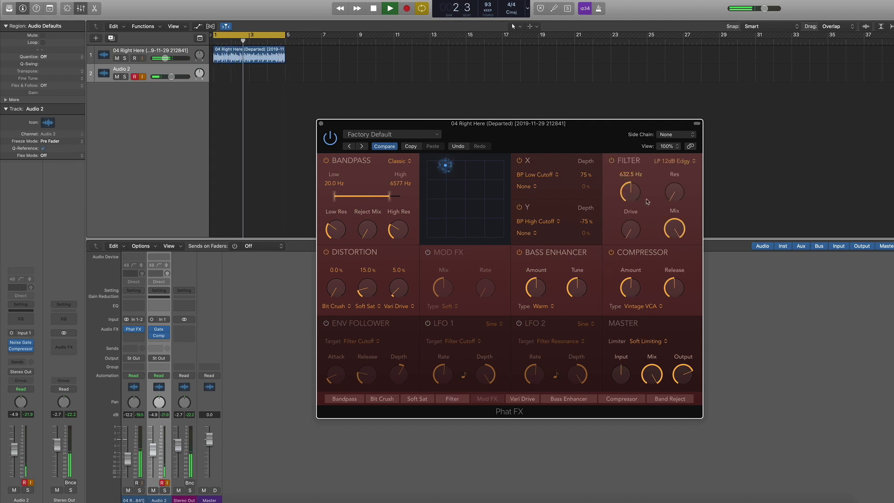
# Raise filter resonance to 80.9 % and drive to 14.5 %, then return to bar 1 and stop.
pyautogui.moveTo(674, 192)
pyautogui.moveTo(671, 175)
pyautogui.mouseDown()
pyautogui.moveTo(666, 107)
pyautogui.moveTo(675, 199)
pyautogui.mouseUp()
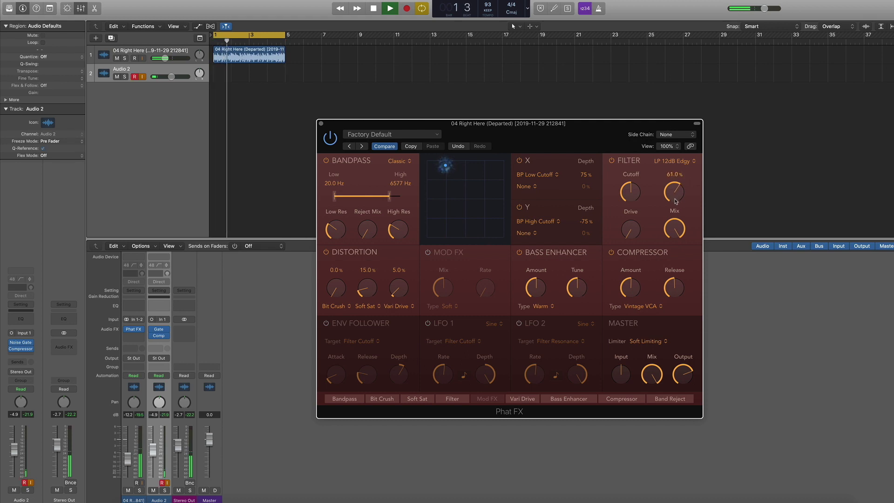
pyautogui.moveTo(633, 239); pyautogui.dragTo(626, 217)
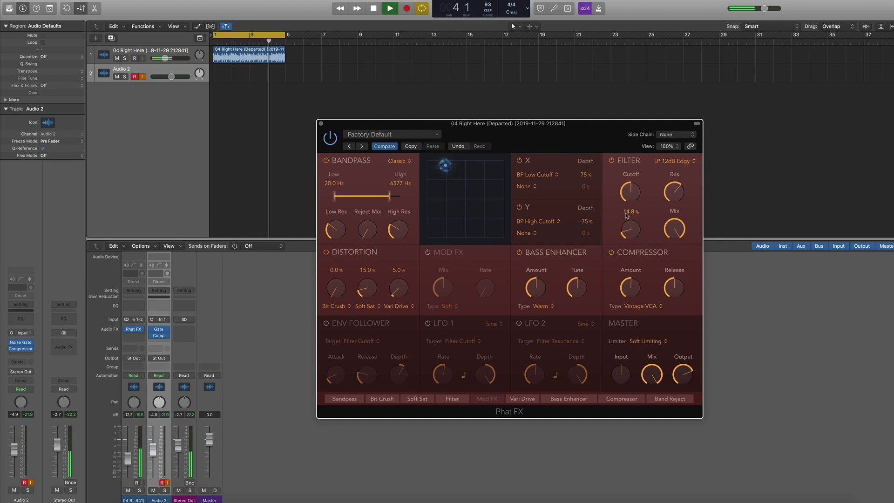
pyautogui.click(375, 10)
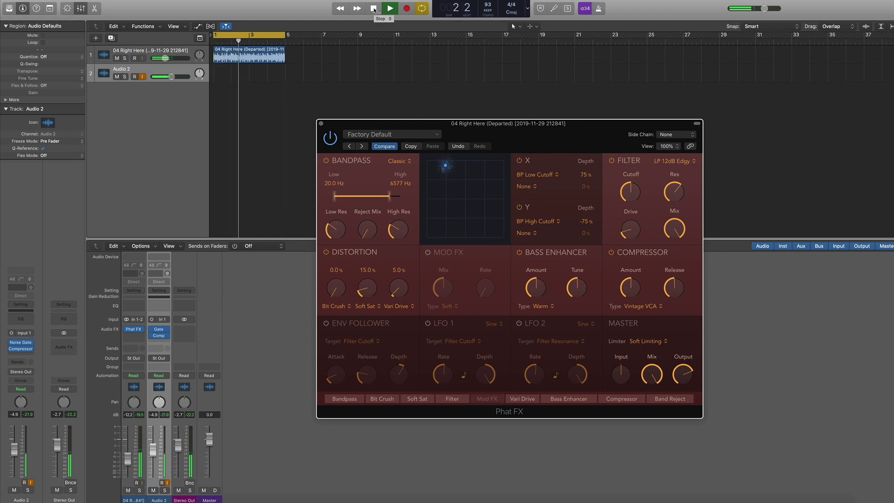
pyautogui.click(374, 9)
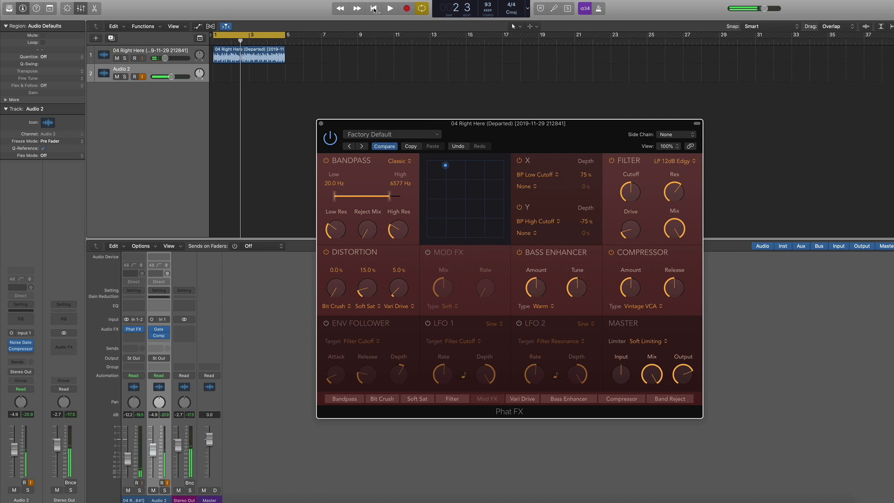